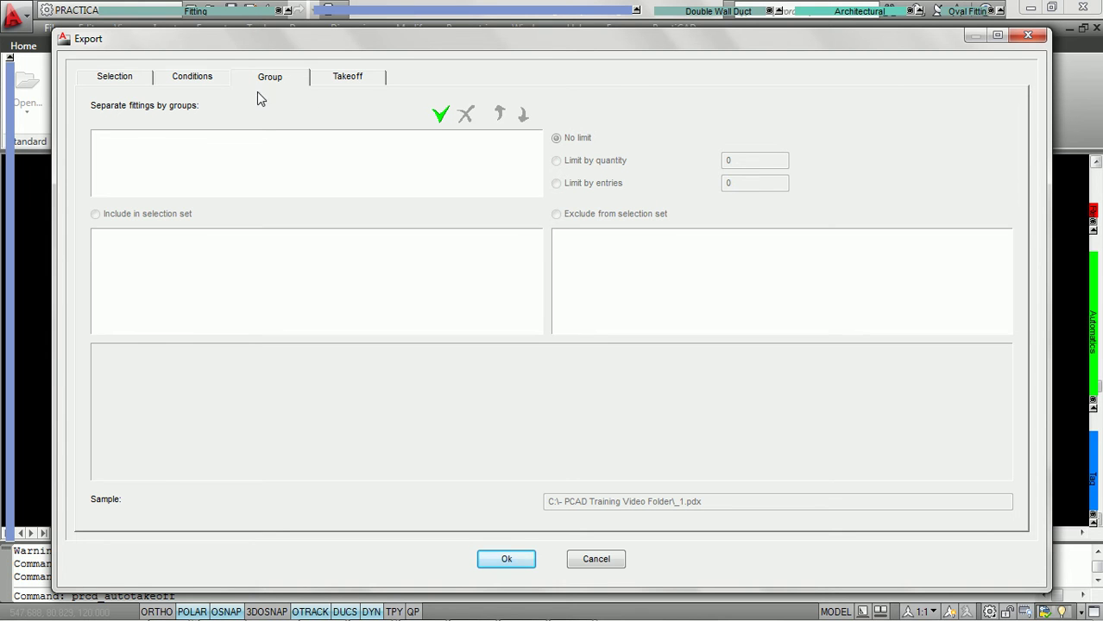
Step: Review the fitting selection, export conditions and group settings, moving the dialog aside to view the drawing
click(117, 82)
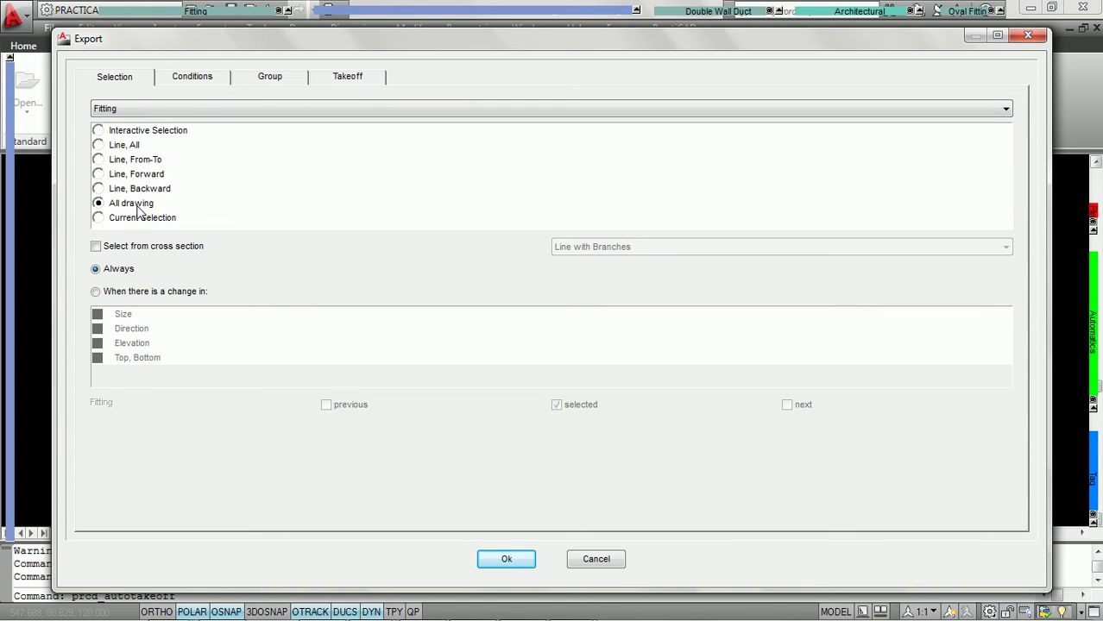
click(191, 80)
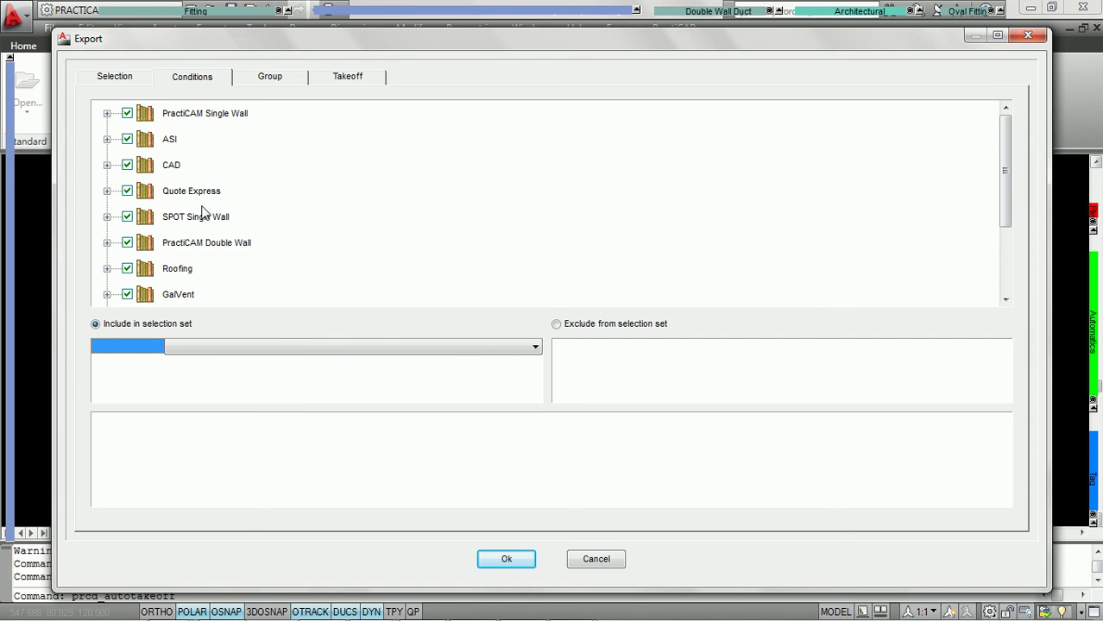
click(261, 81)
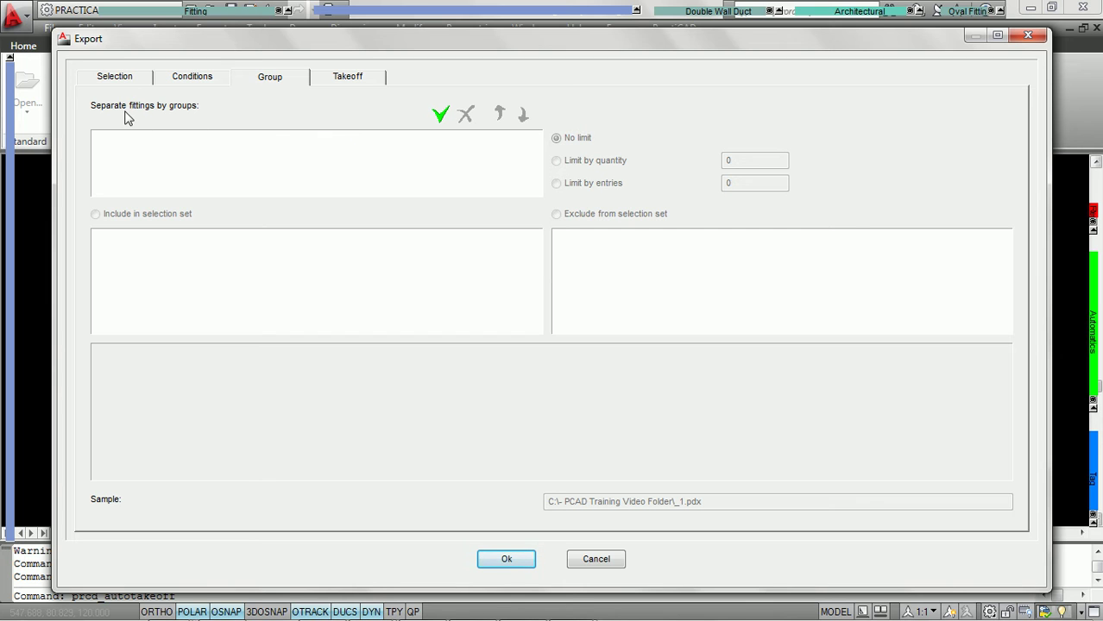
mouse_move(535, 38)
mouse_down()
mouse_move(515, 30)
mouse_move(483, 339)
mouse_move(512, 547)
mouse_up()
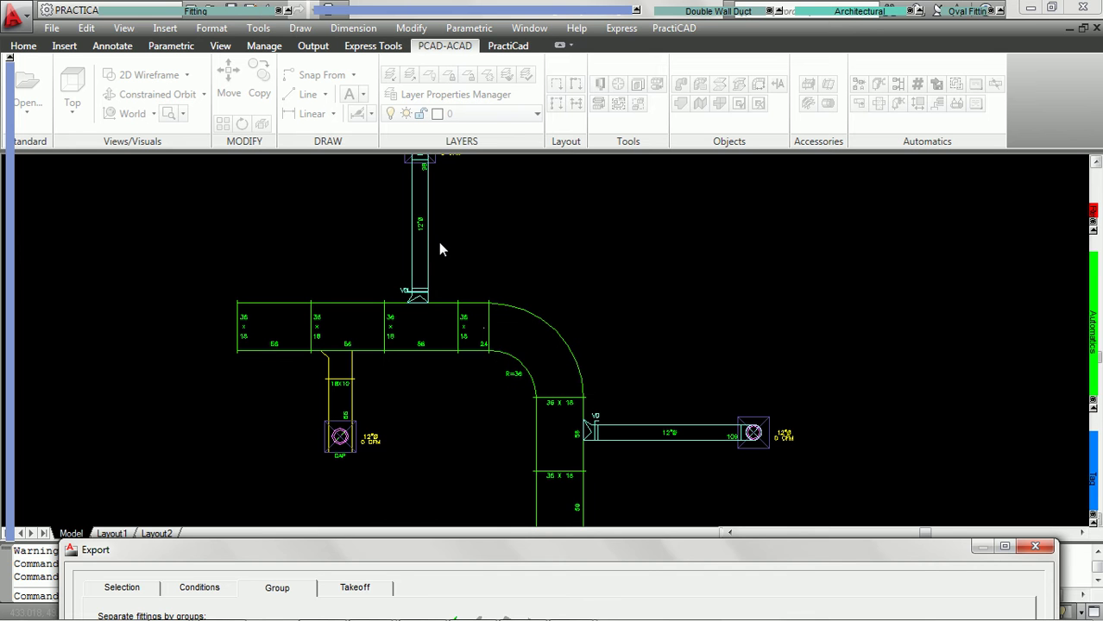
mouse_move(599, 550)
mouse_down()
mouse_move(609, 174)
mouse_move(587, 39)
mouse_up()
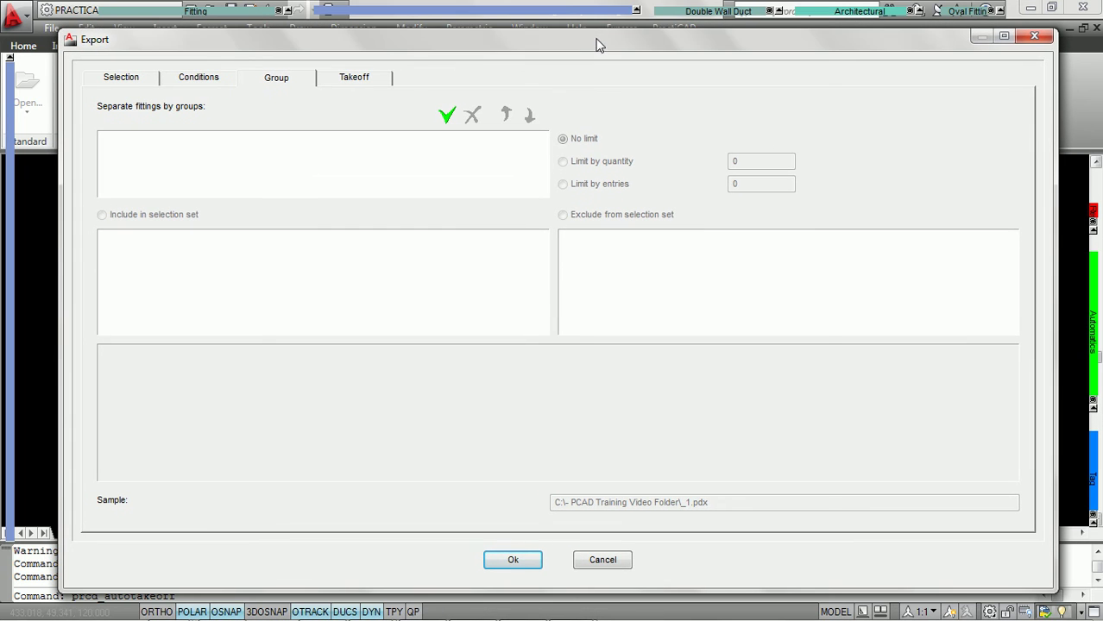
Step: Add a new export group and name it ORDER
click(447, 116)
key(End)
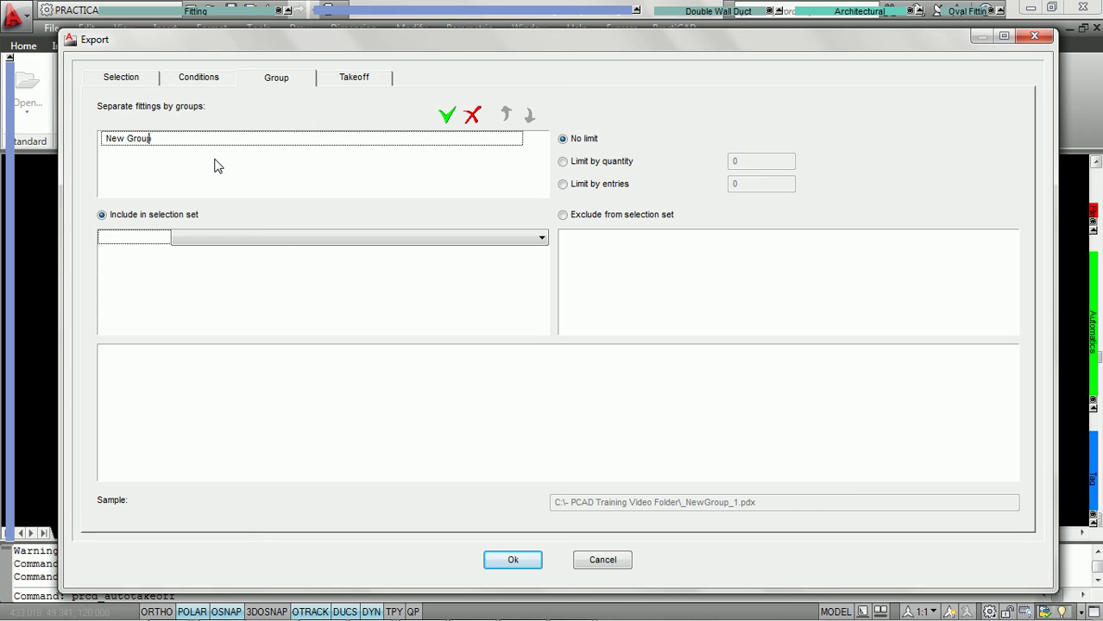
key(ctrl+a)
text(ORDER)
key(Return)
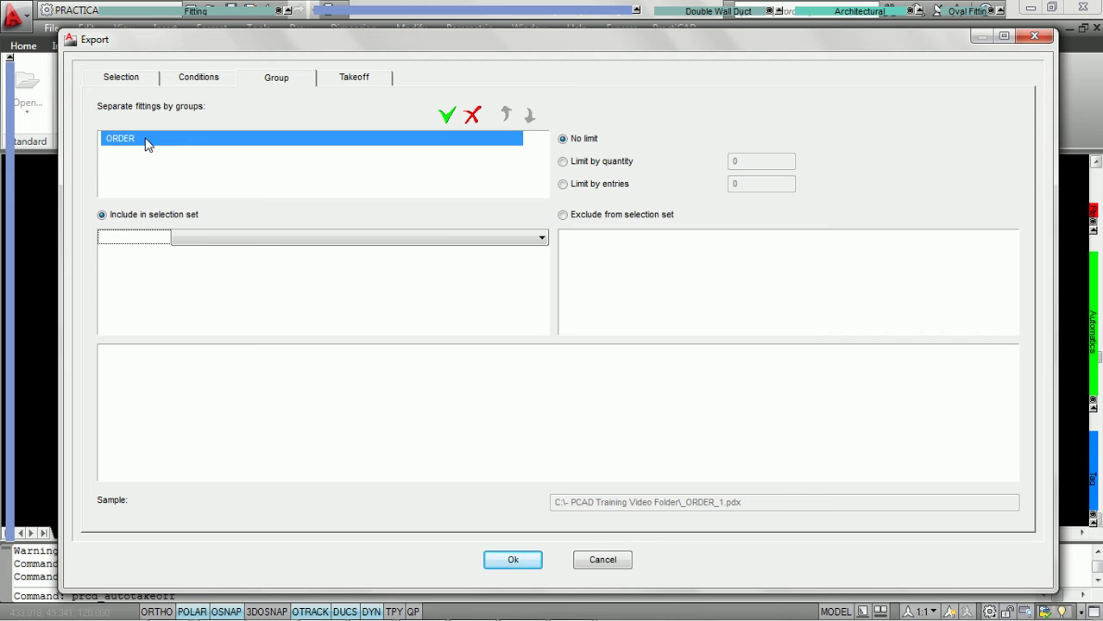
Step: Limit ORDER to fittings whose Fabrication is defined and equal to Order
click(541, 241)
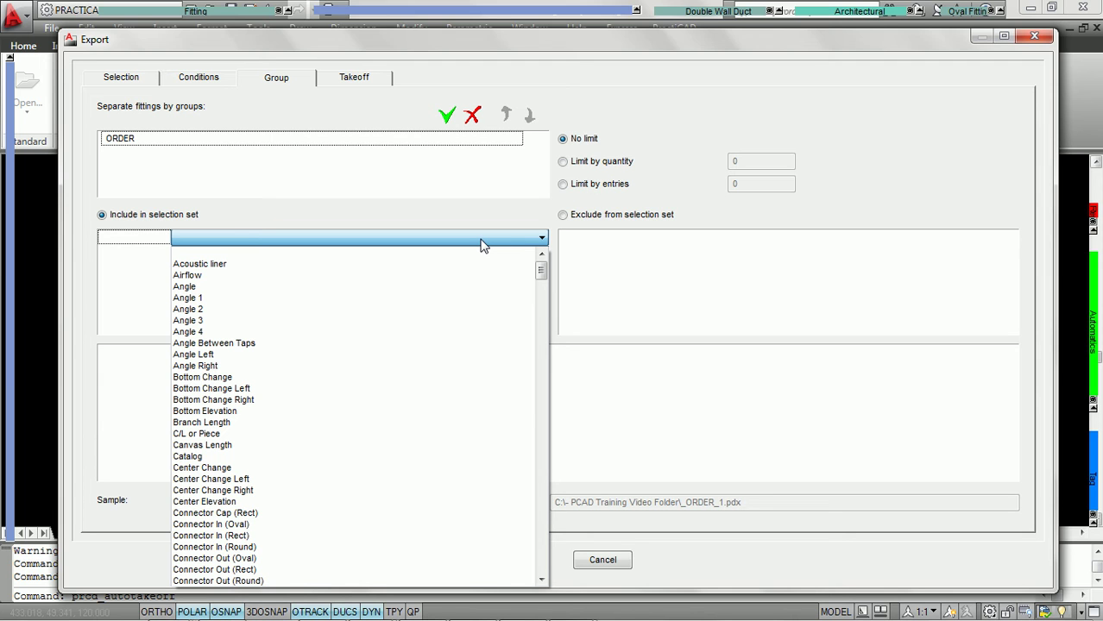
key(f)
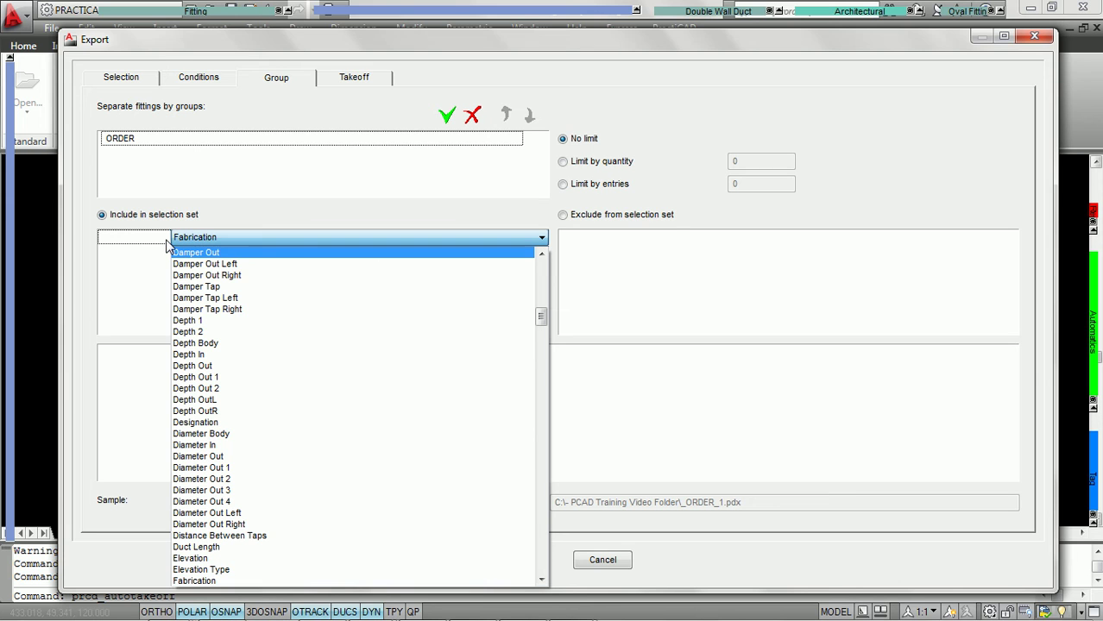
click(200, 237)
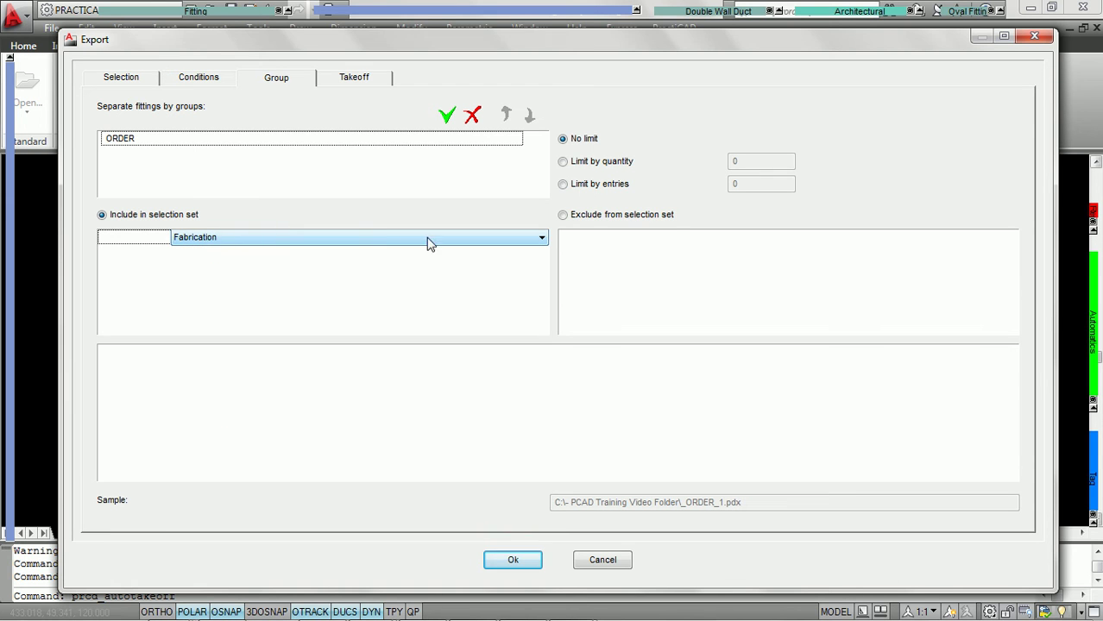
click(597, 242)
click(691, 244)
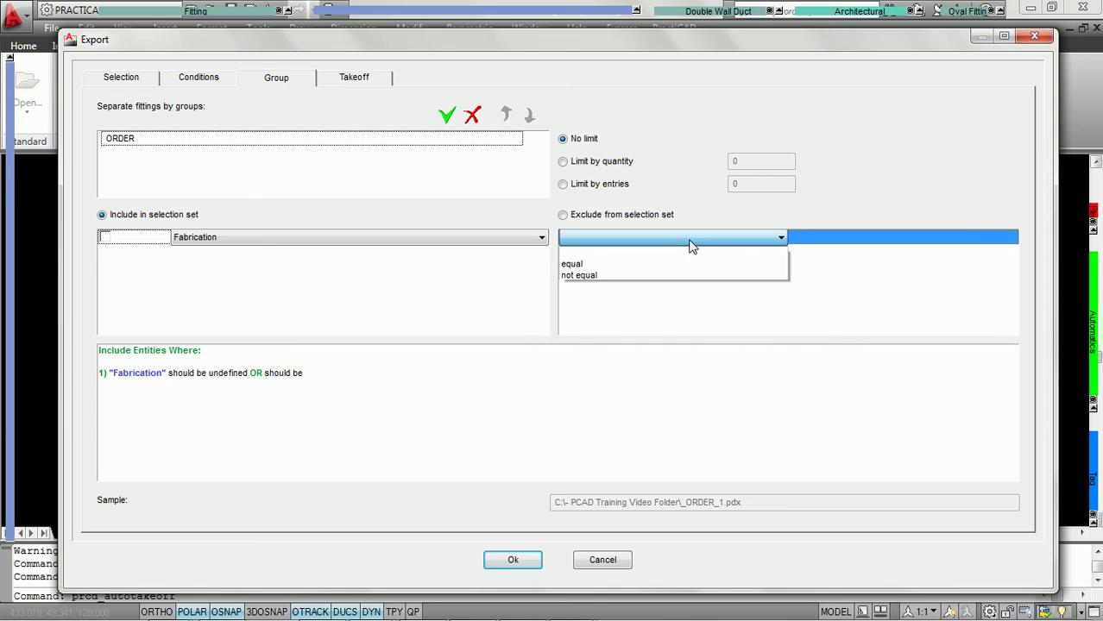
click(614, 258)
click(954, 238)
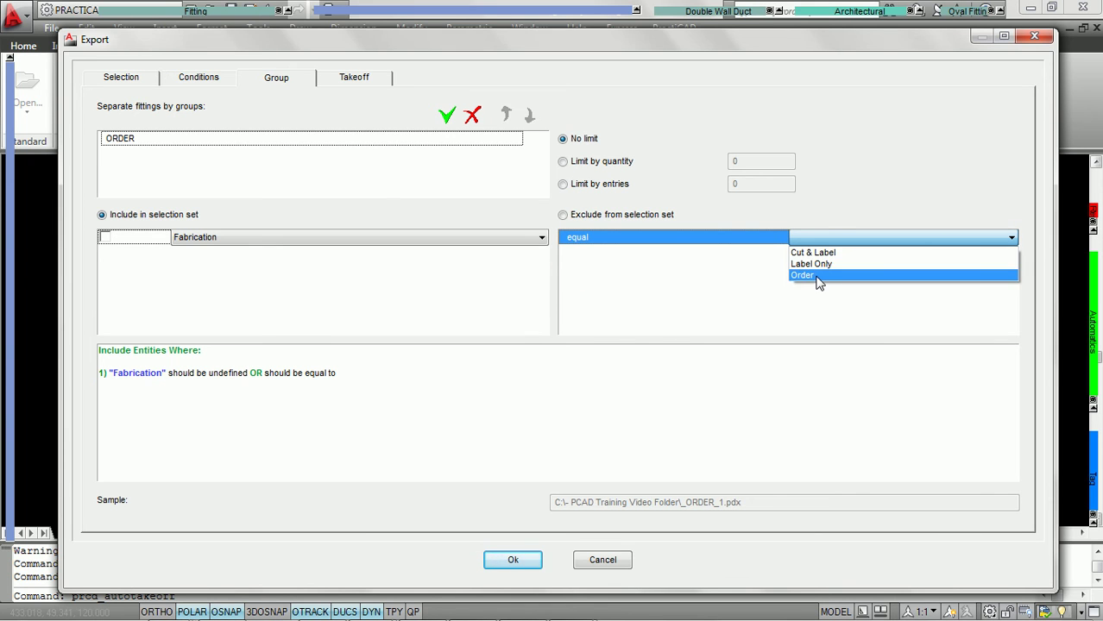
click(817, 276)
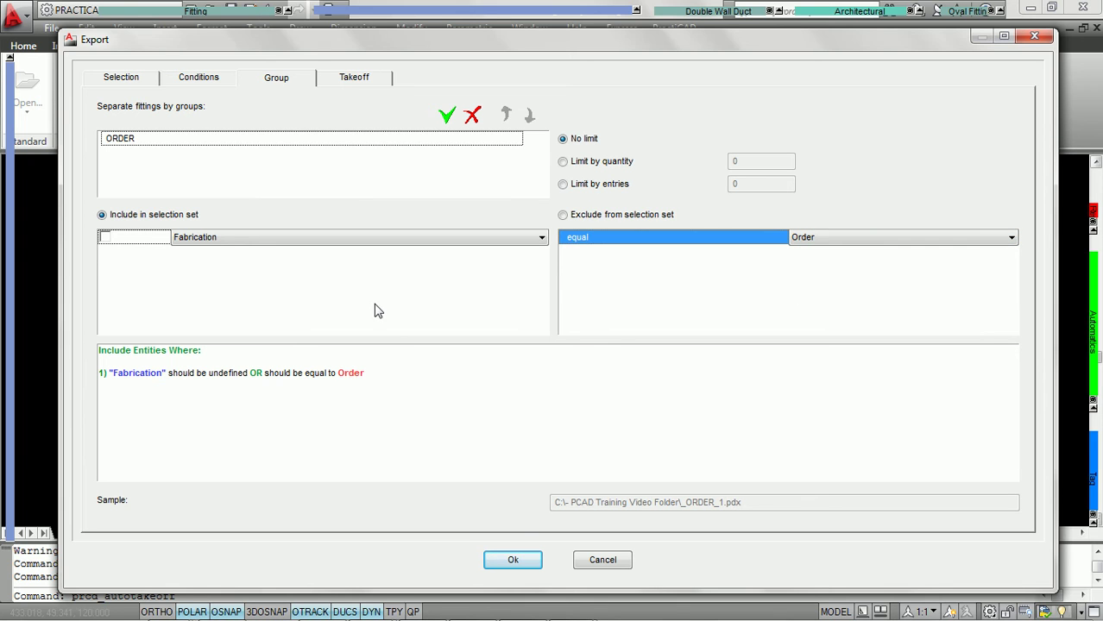
click(108, 241)
click(107, 239)
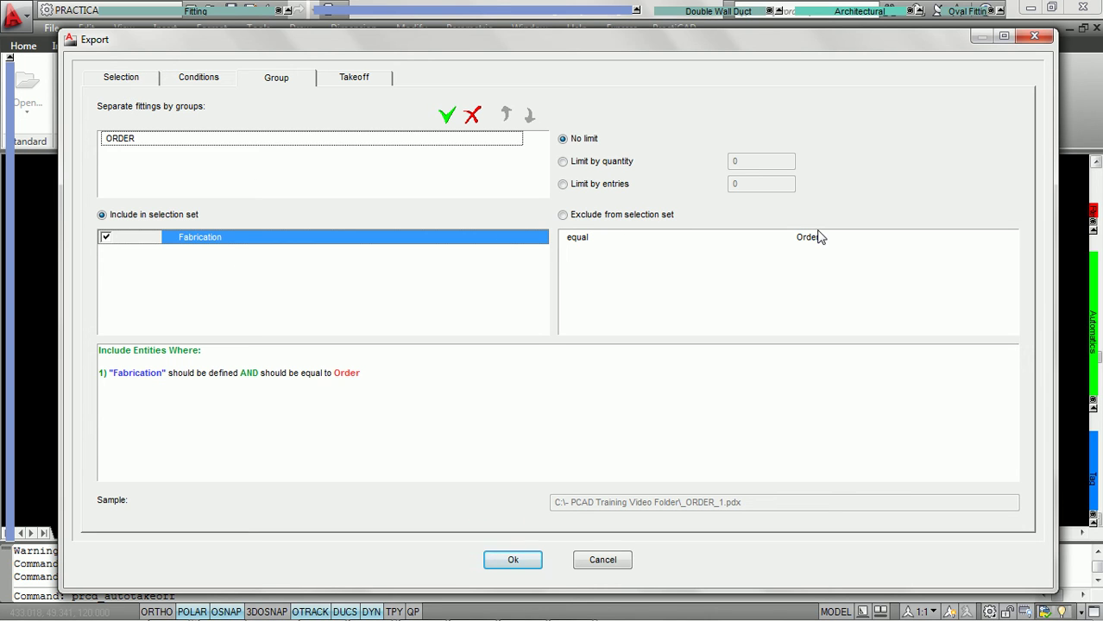
Step: Add a second export group named HP
click(447, 117)
text(HP Group)
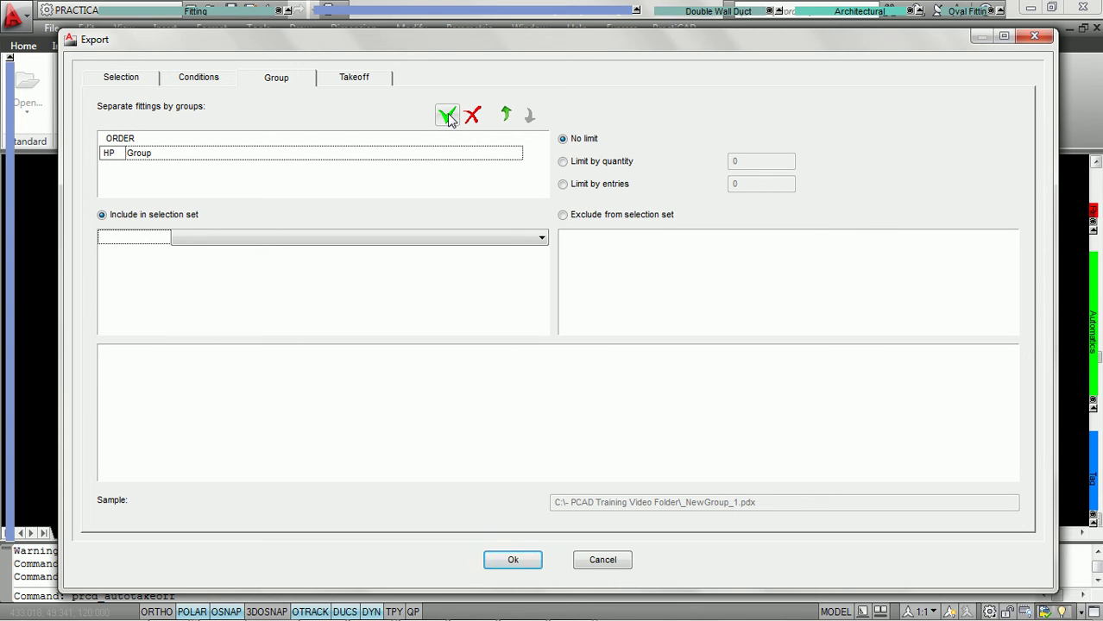
key(Return)
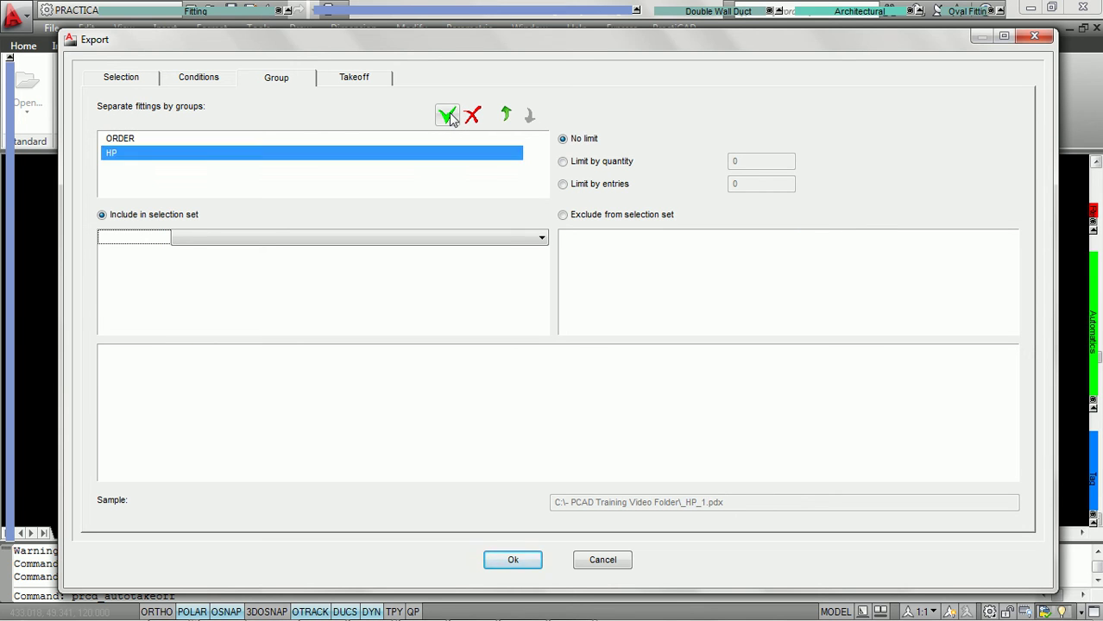
Step: Limit HP to fittings whose Specification is defined and equal to 6" WG
click(542, 241)
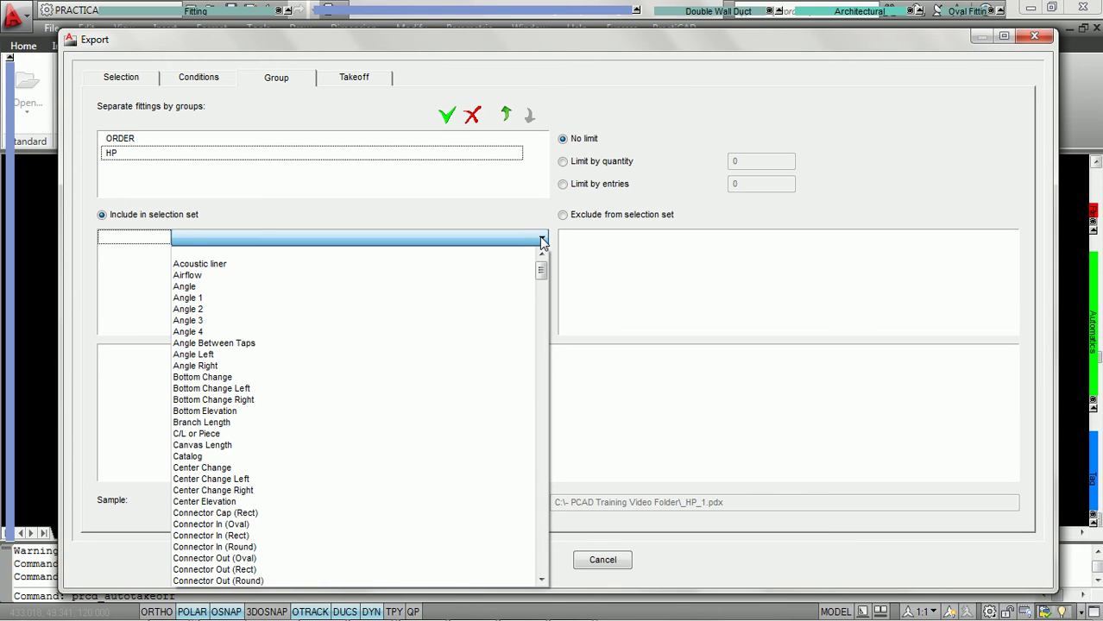
key(s)
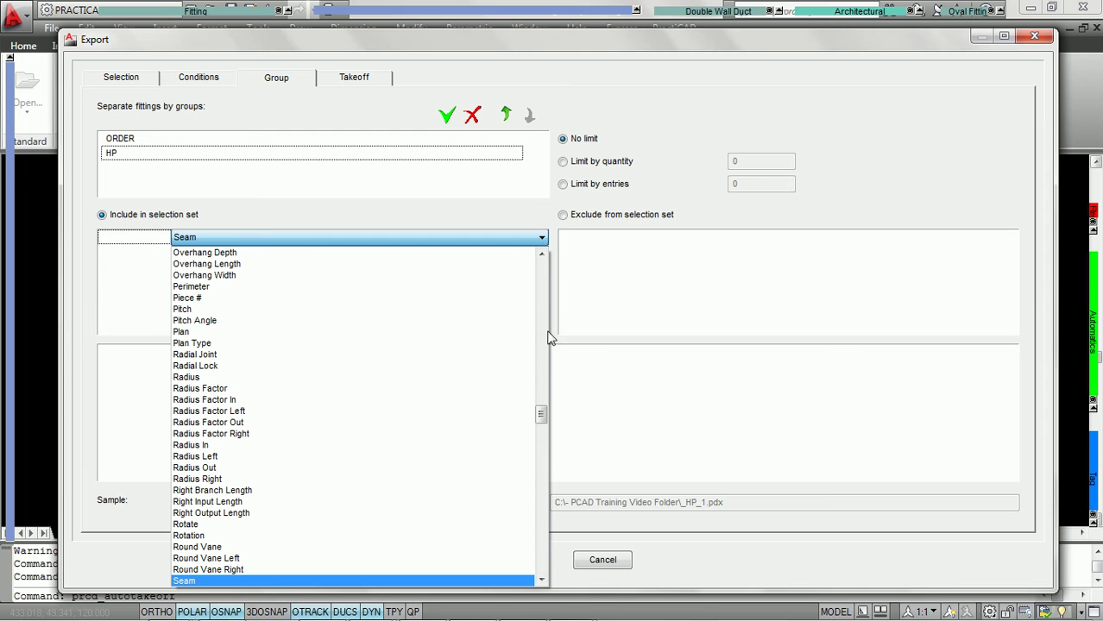
drag(543, 420, 542, 481)
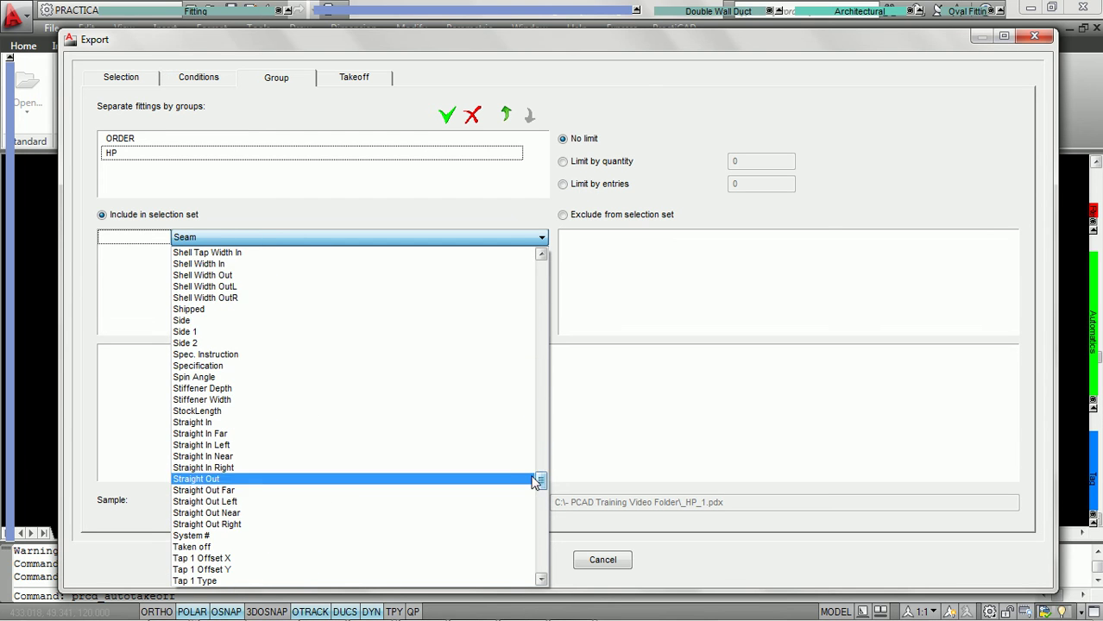
click(440, 367)
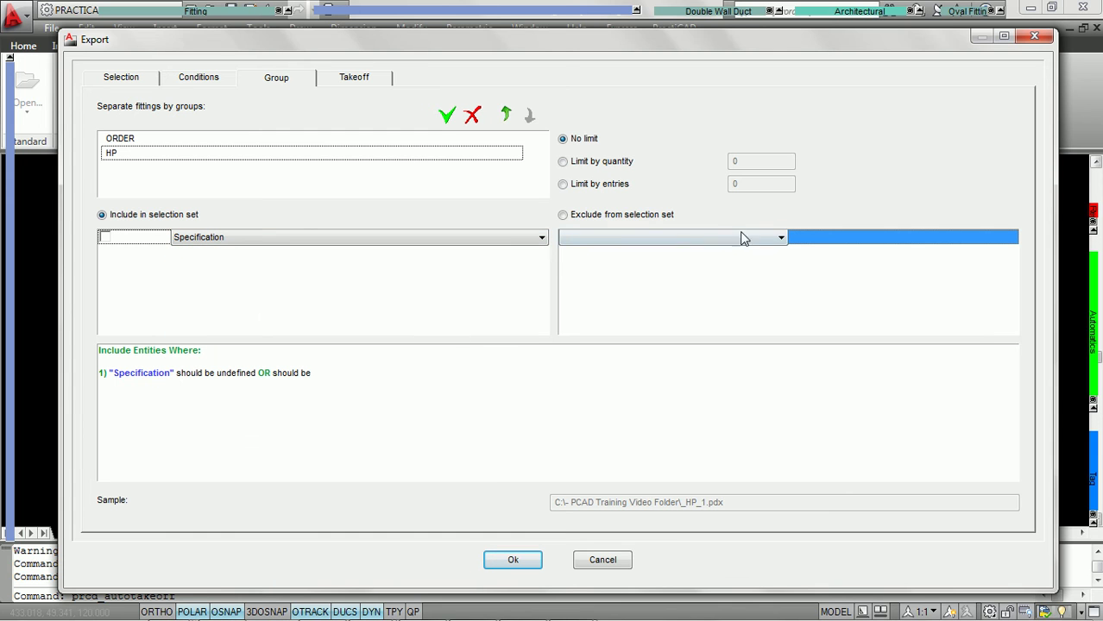
click(718, 238)
click(628, 268)
click(915, 240)
click(796, 298)
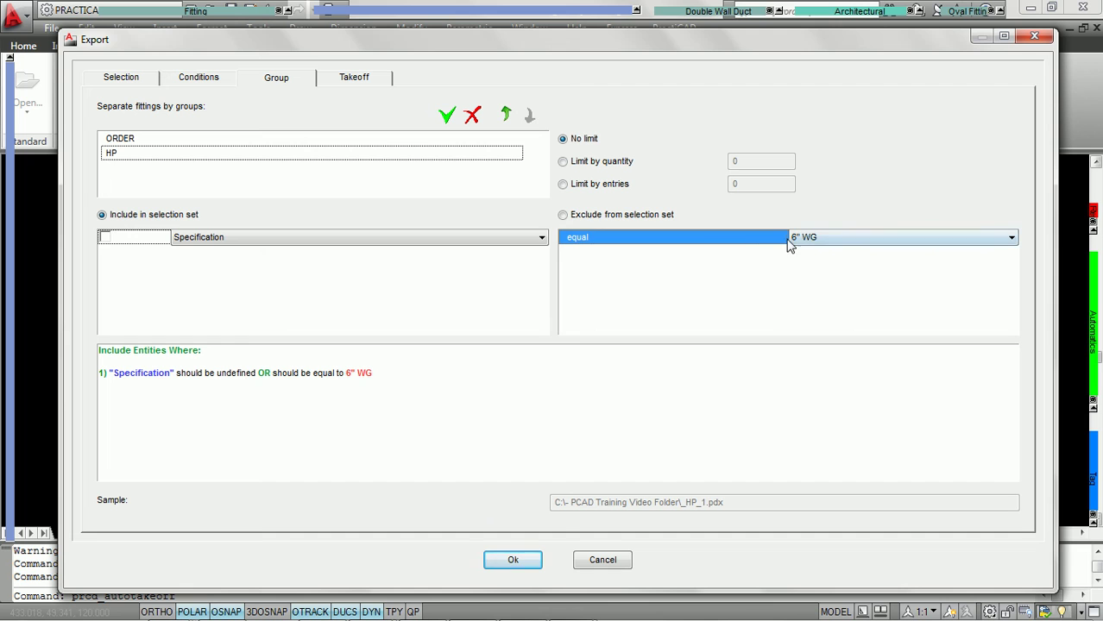
click(105, 240)
click(105, 238)
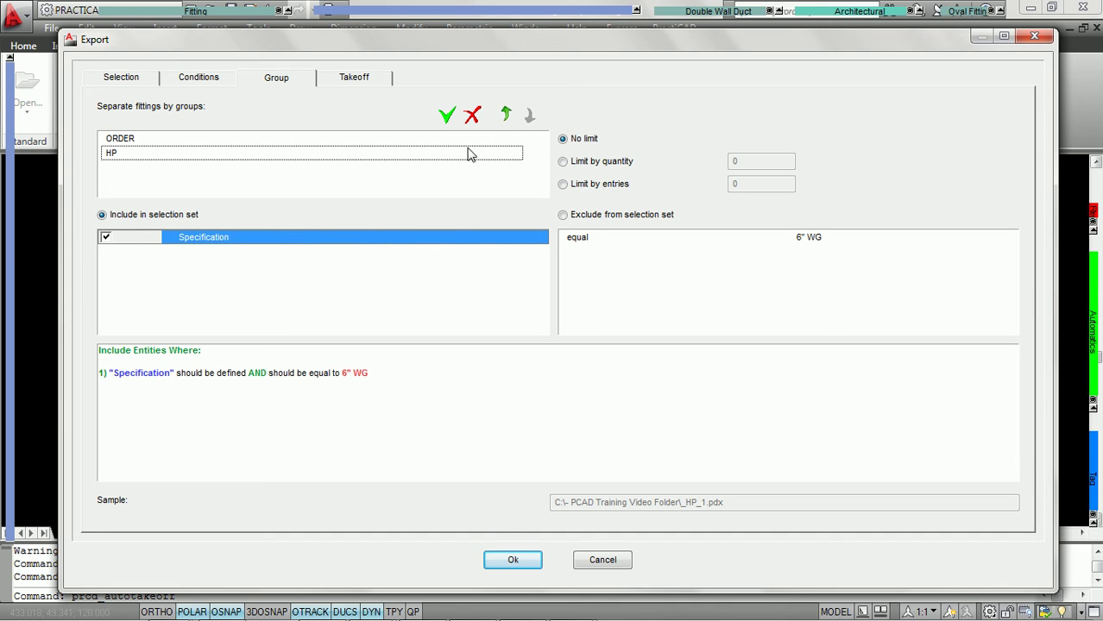
click(446, 116)
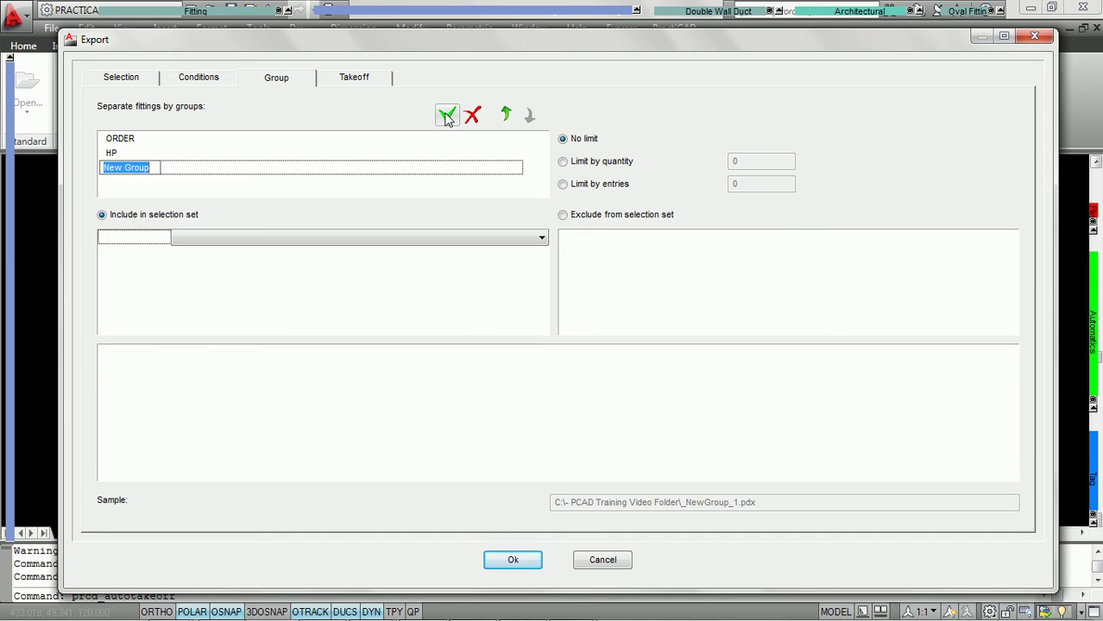
Step: Rename the newly added group to LP
click(392, 167)
text(LP)
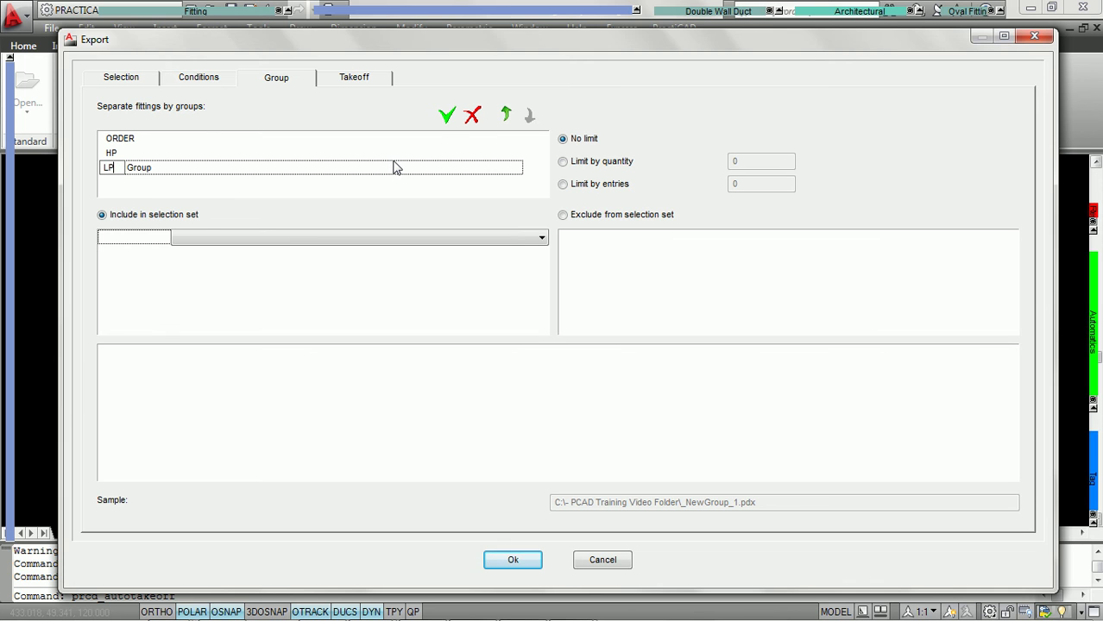
key(Return)
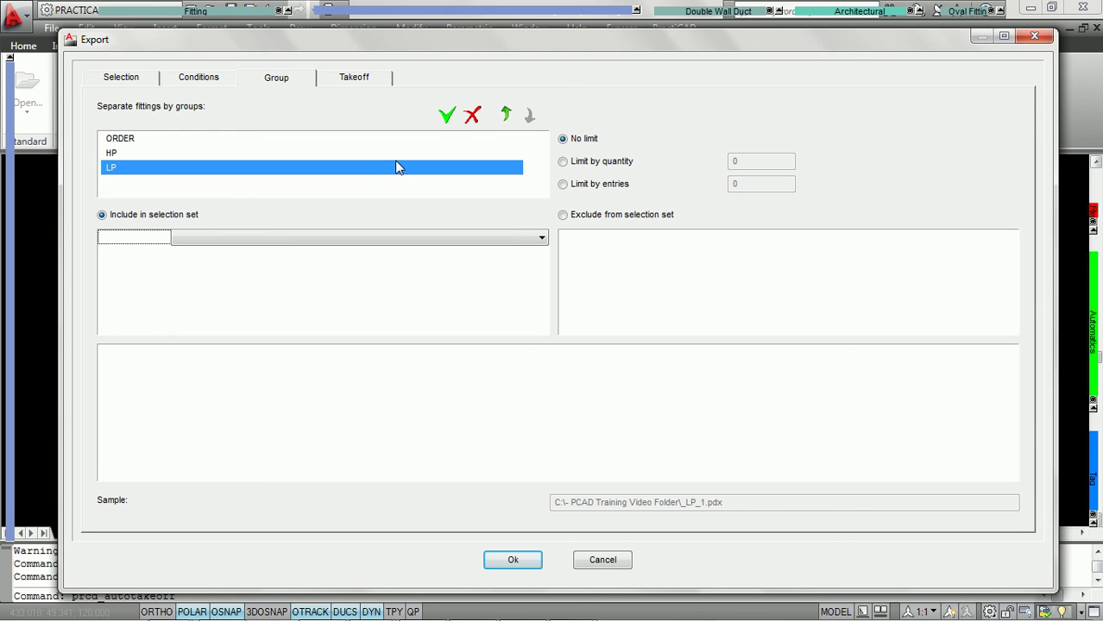
Step: Limit LP to fittings whose Specification is defined and equal to 2" WG
click(541, 238)
key(s)
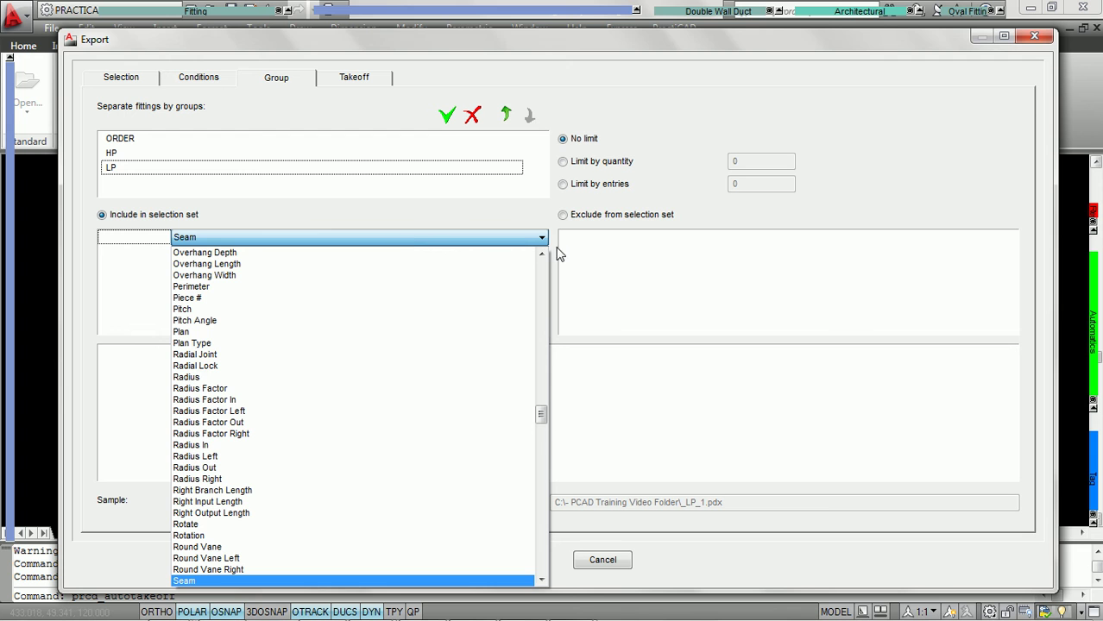
drag(543, 411, 532, 481)
click(445, 331)
click(632, 237)
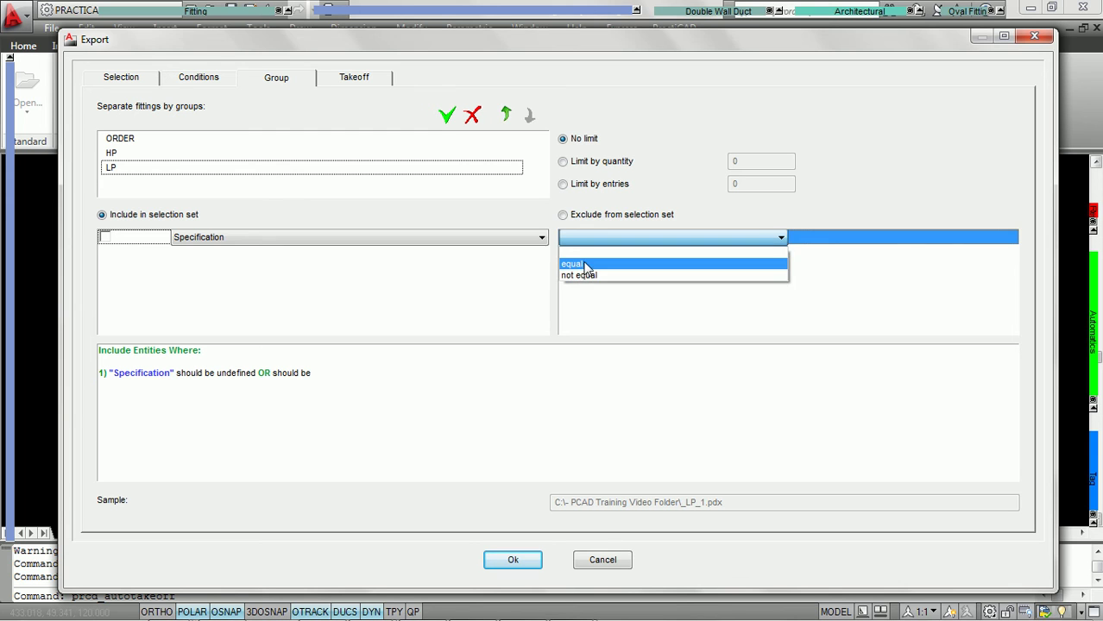
click(583, 261)
click(1004, 238)
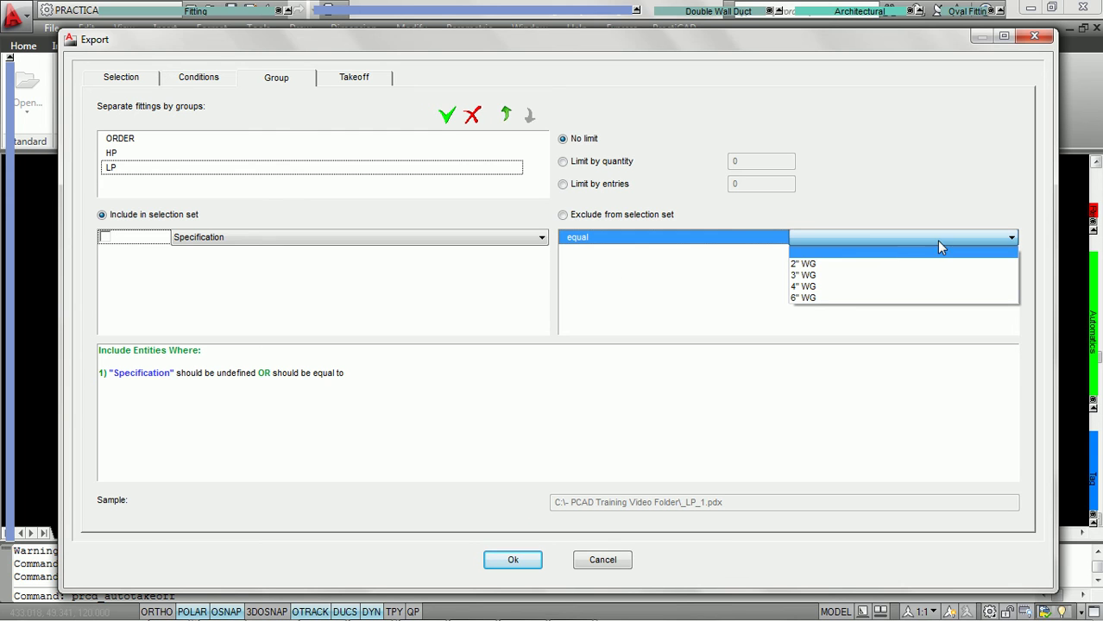
click(882, 257)
click(106, 238)
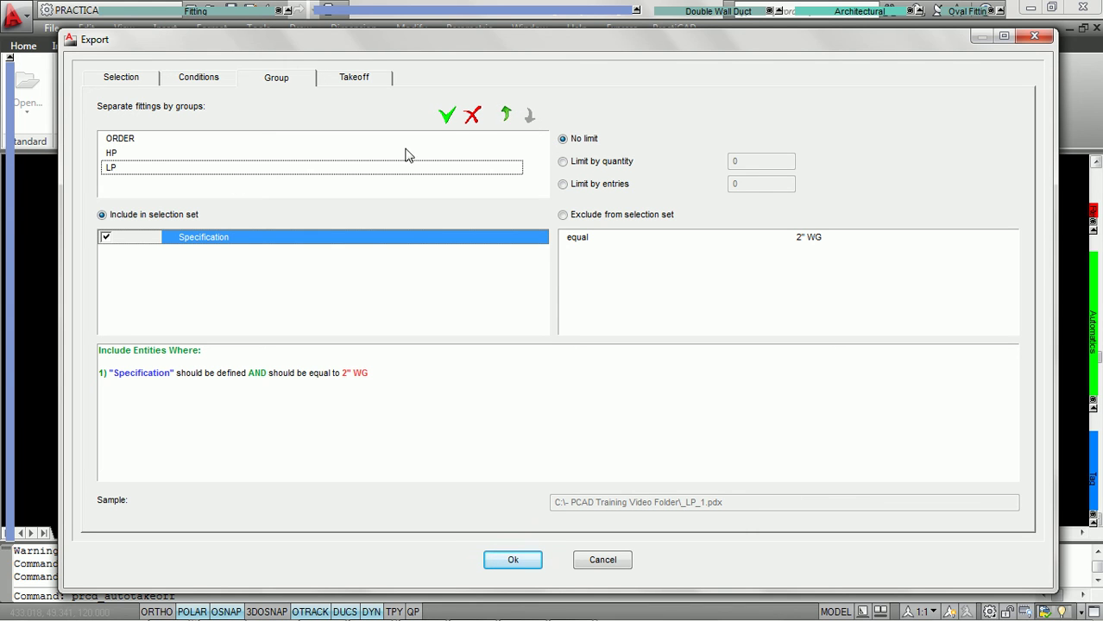
Step: Keep LP below HP, check the ORDER, HP and LP conditions, and accept the group setup
click(505, 114)
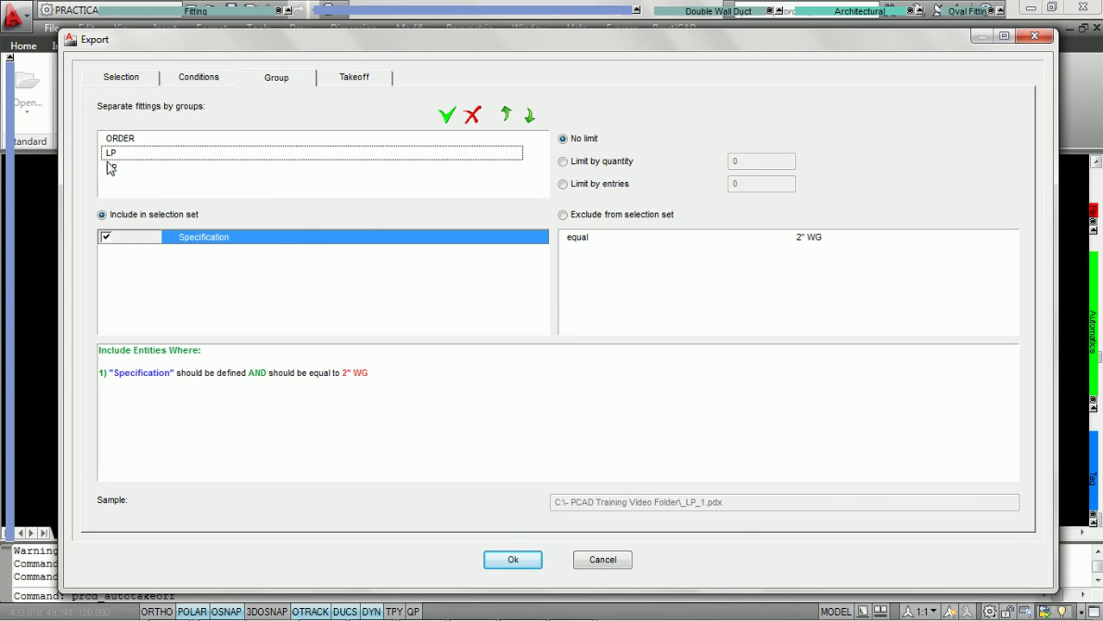
click(530, 115)
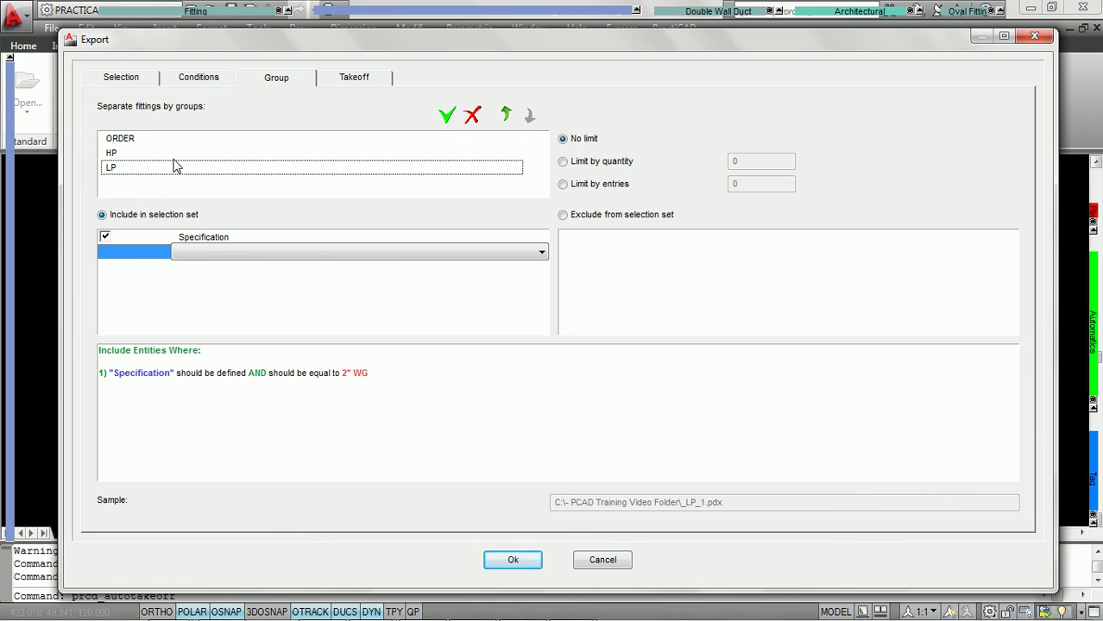
click(120, 139)
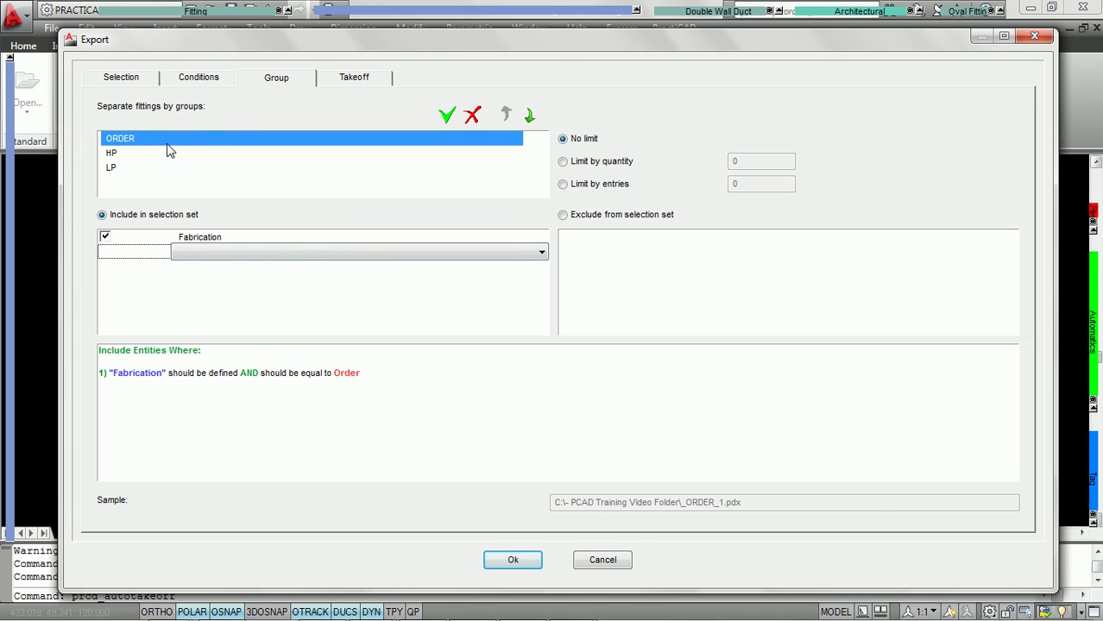
click(111, 154)
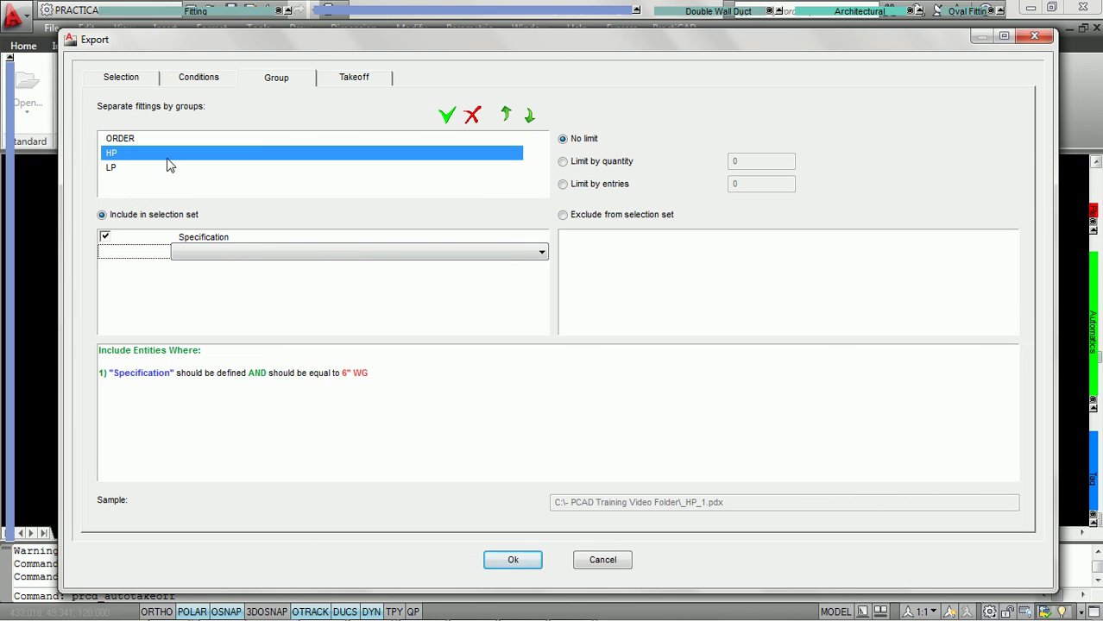
click(216, 240)
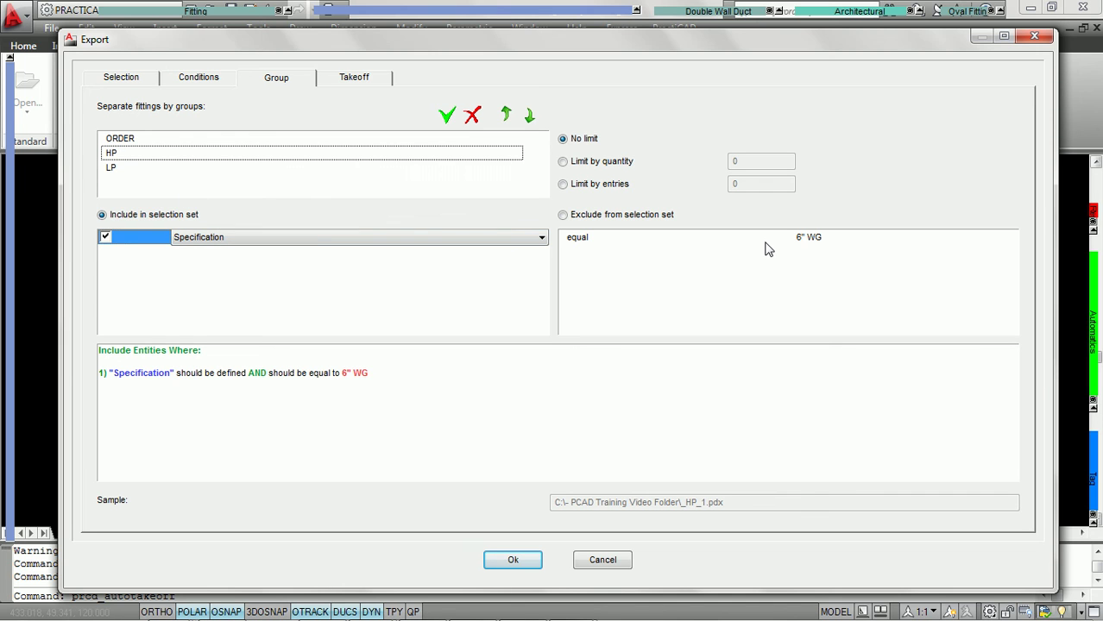
click(112, 167)
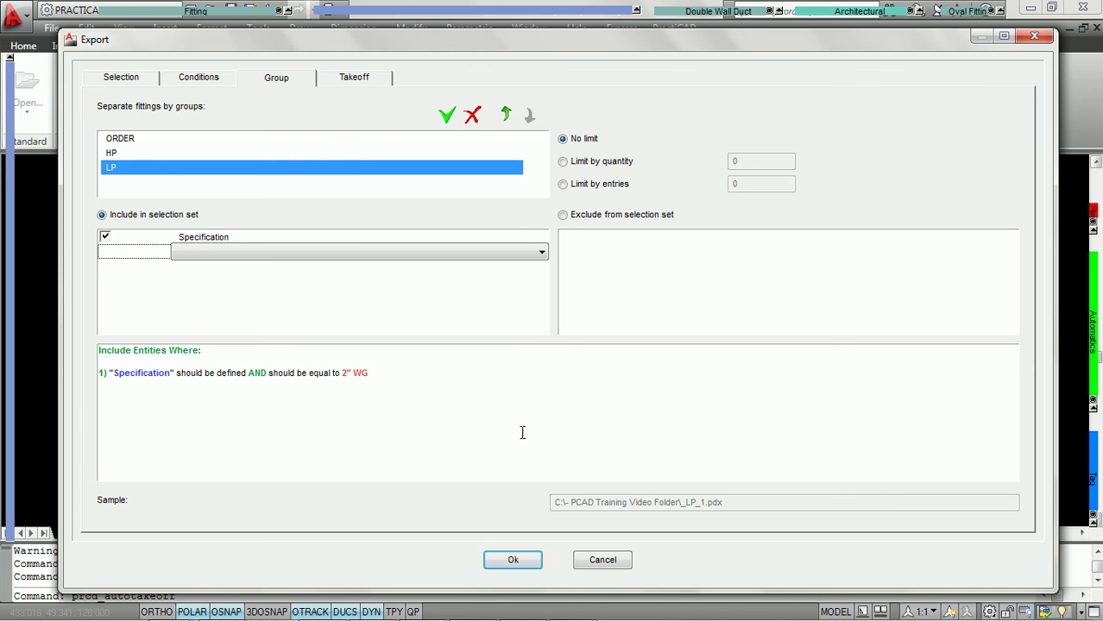
click(513, 561)
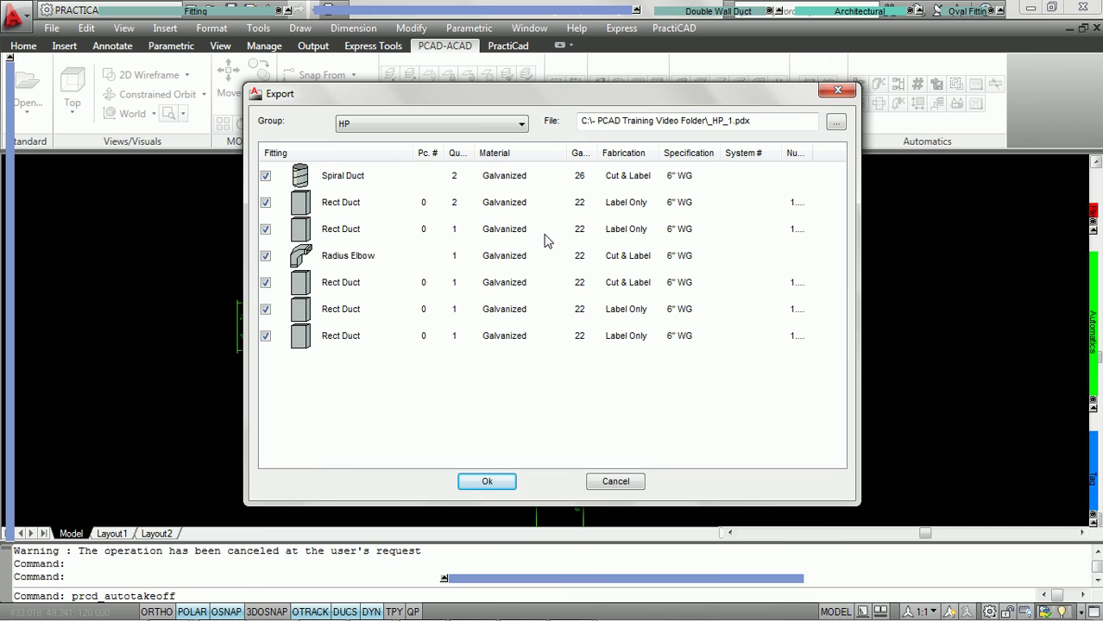
Step: Preview the ORDER and LP group fittings, then save the grouped takeoff files
click(522, 125)
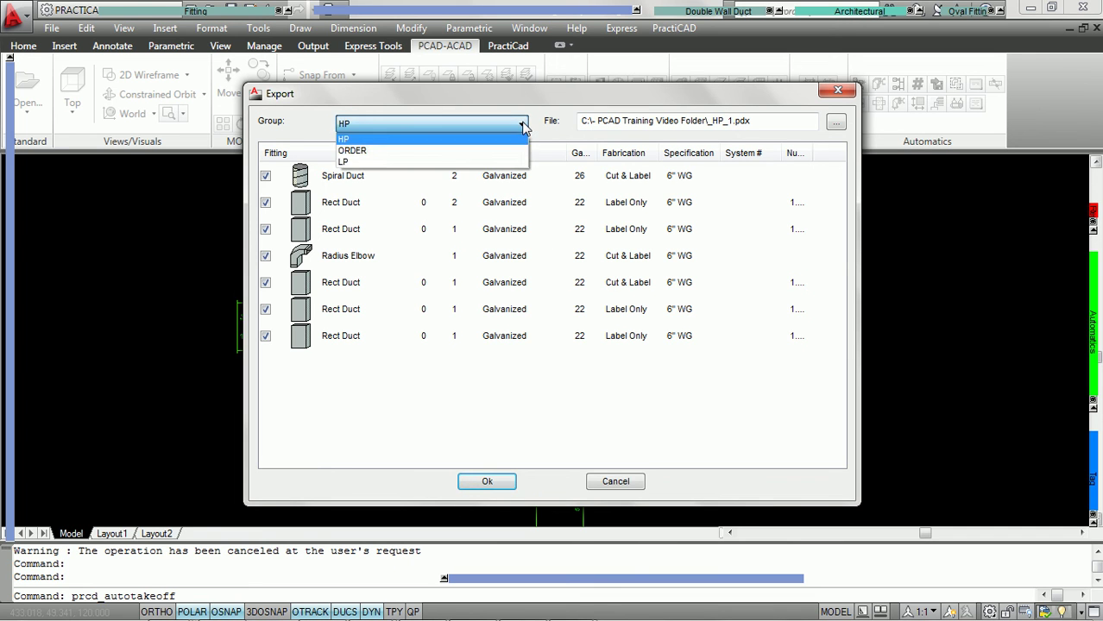
click(355, 151)
click(394, 125)
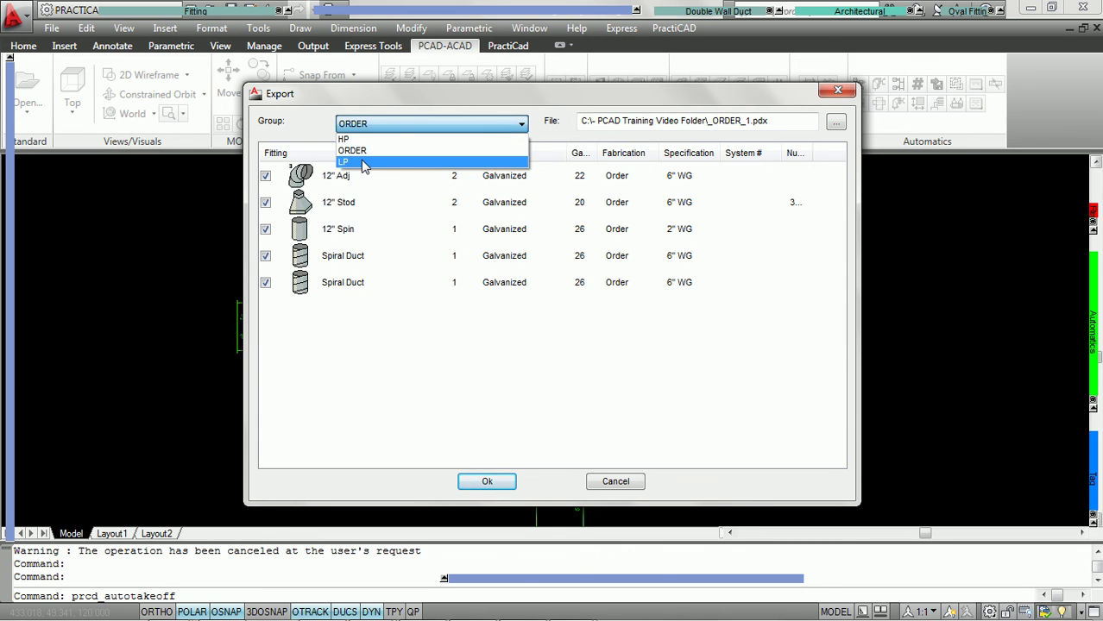
click(415, 163)
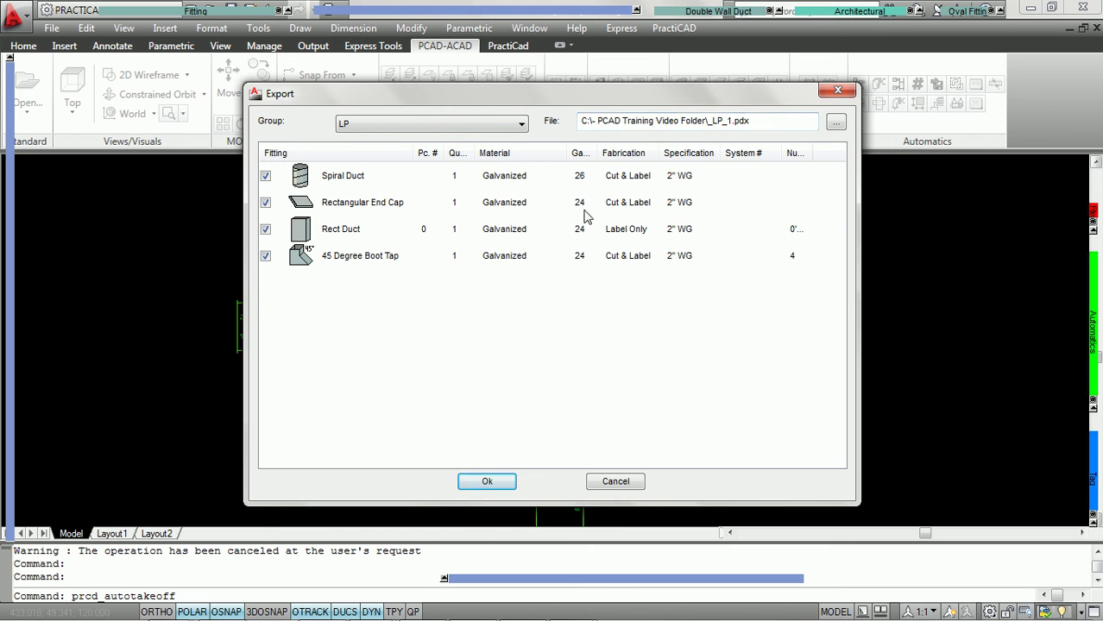
click(487, 480)
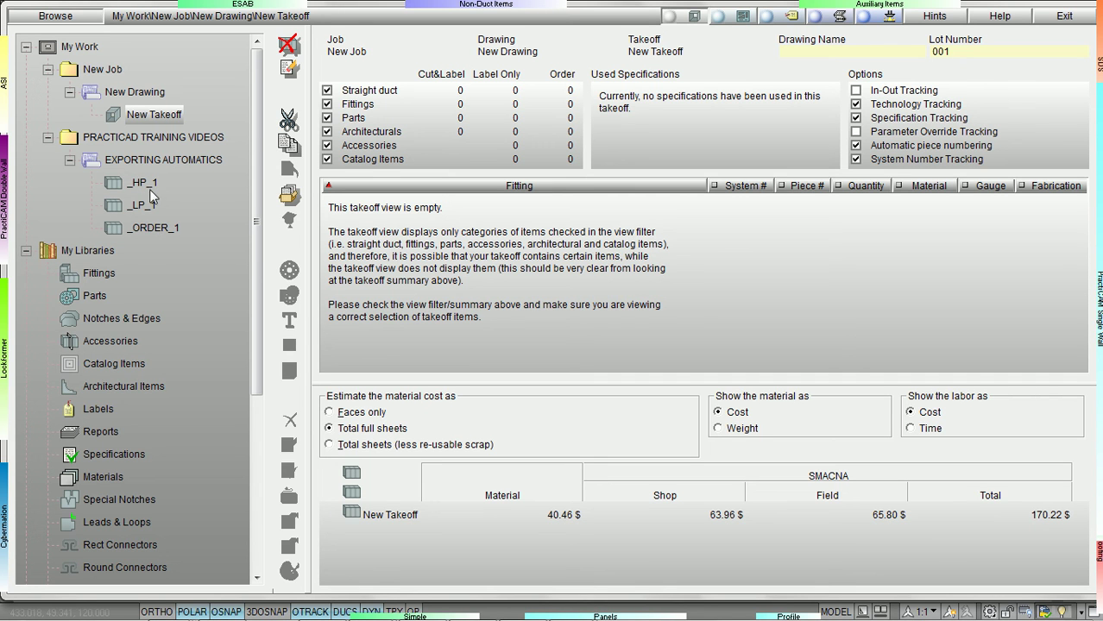
Step: Open the _HP_1, _LP_1 and _ORDER_1 takeoffs in the browser to inspect their fittings
double_click(139, 183)
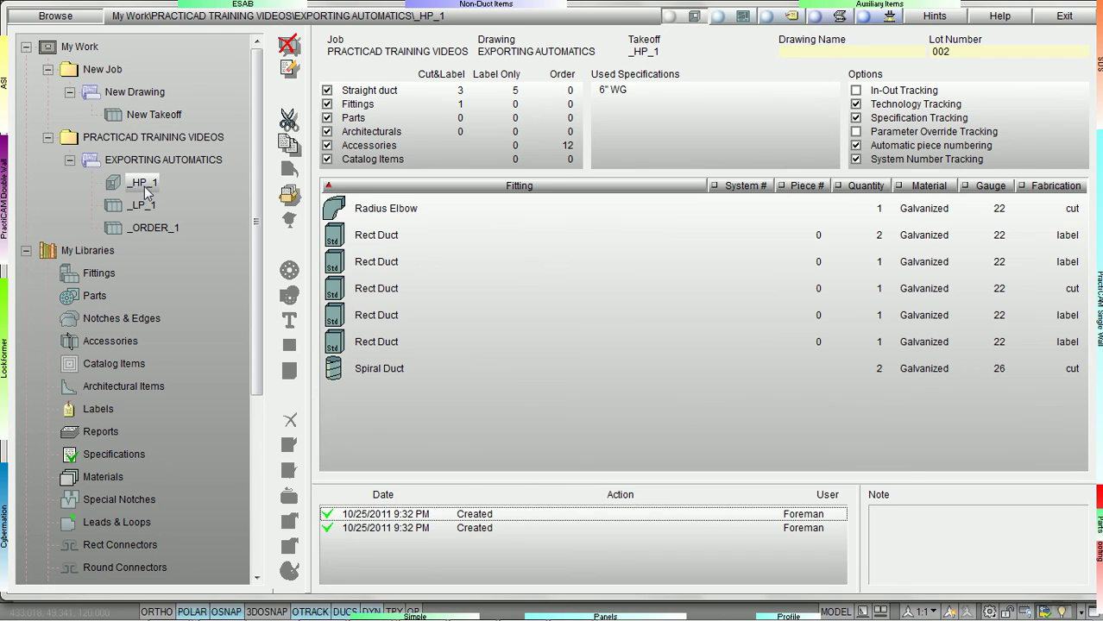
click(142, 206)
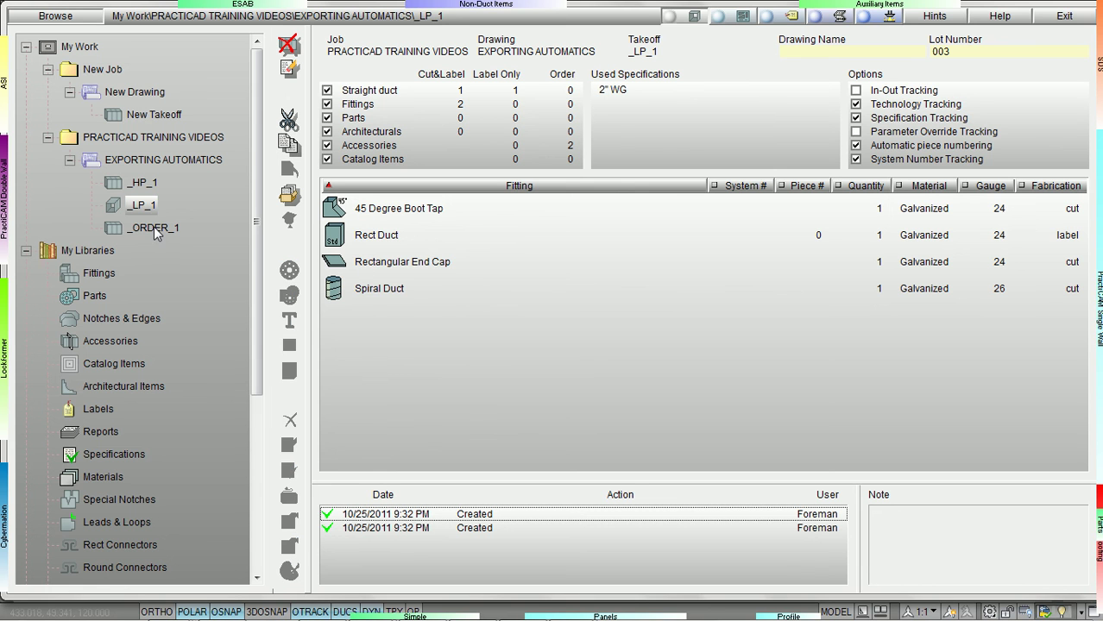
click(153, 227)
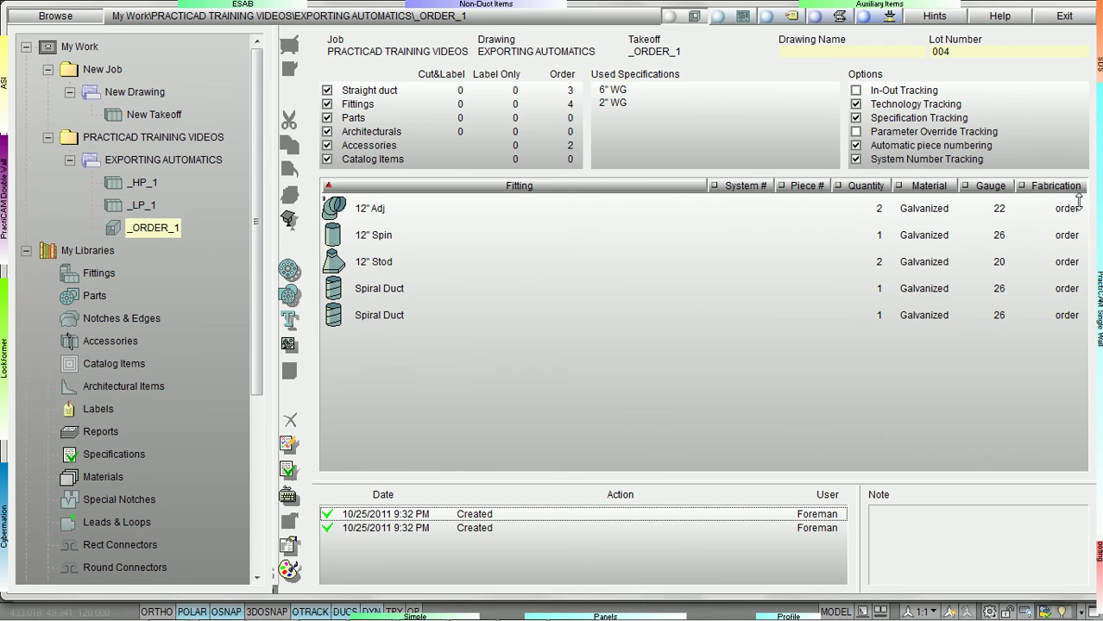
mouse_move(1098, 110)
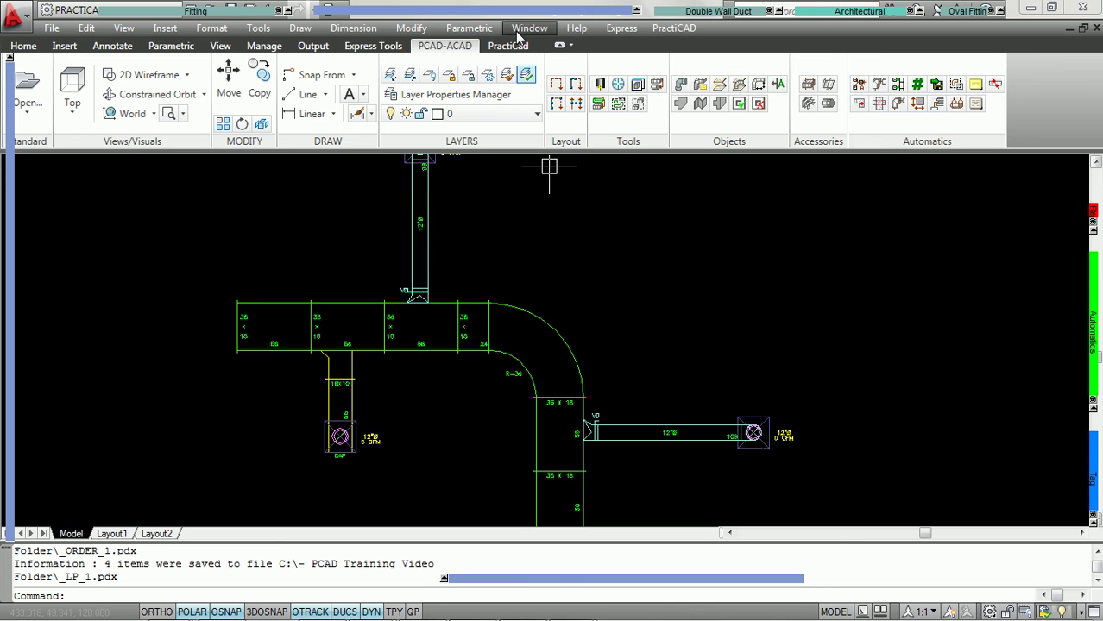
Step: Expand the PractiCAD palette bar to show the Job and Drawing identification panel
mouse_move(476, 12)
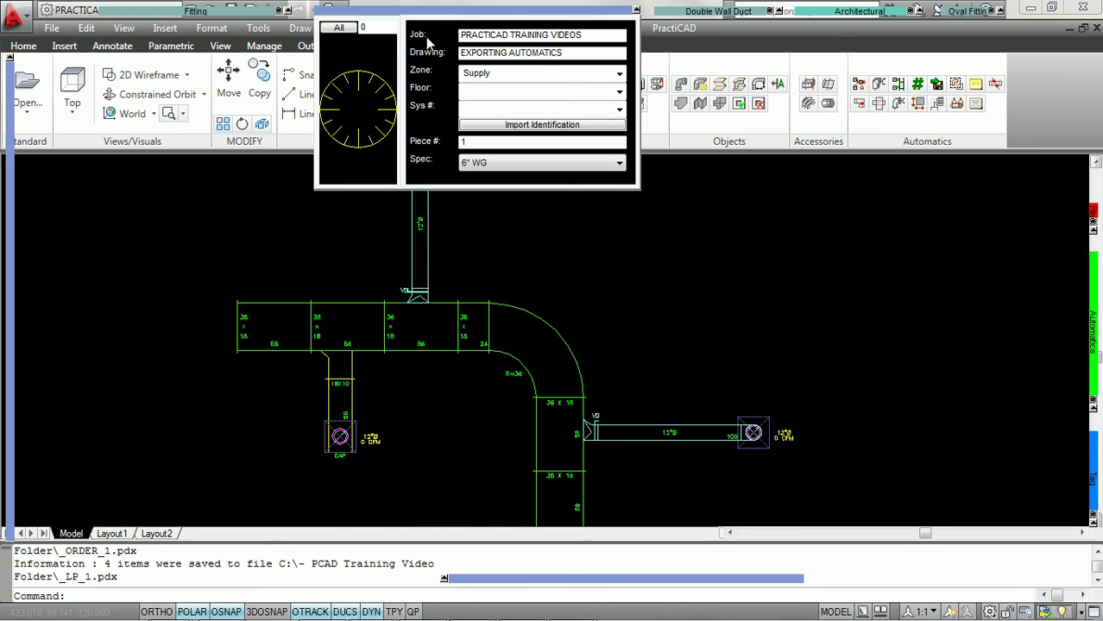